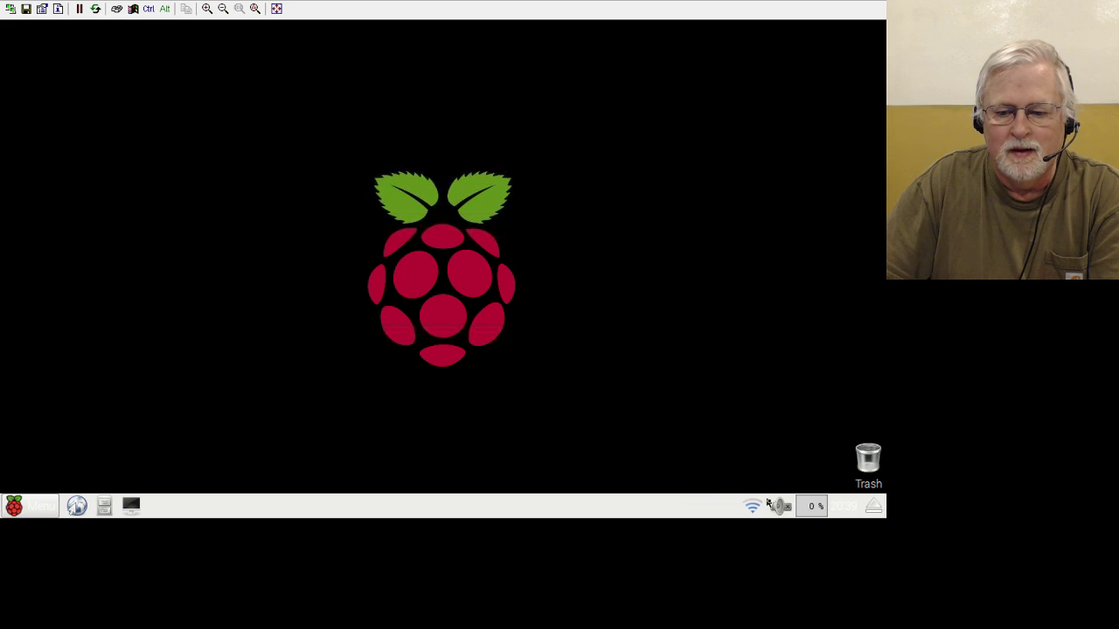
{"action": "mouse_move", "coordinate": [755, 509]}
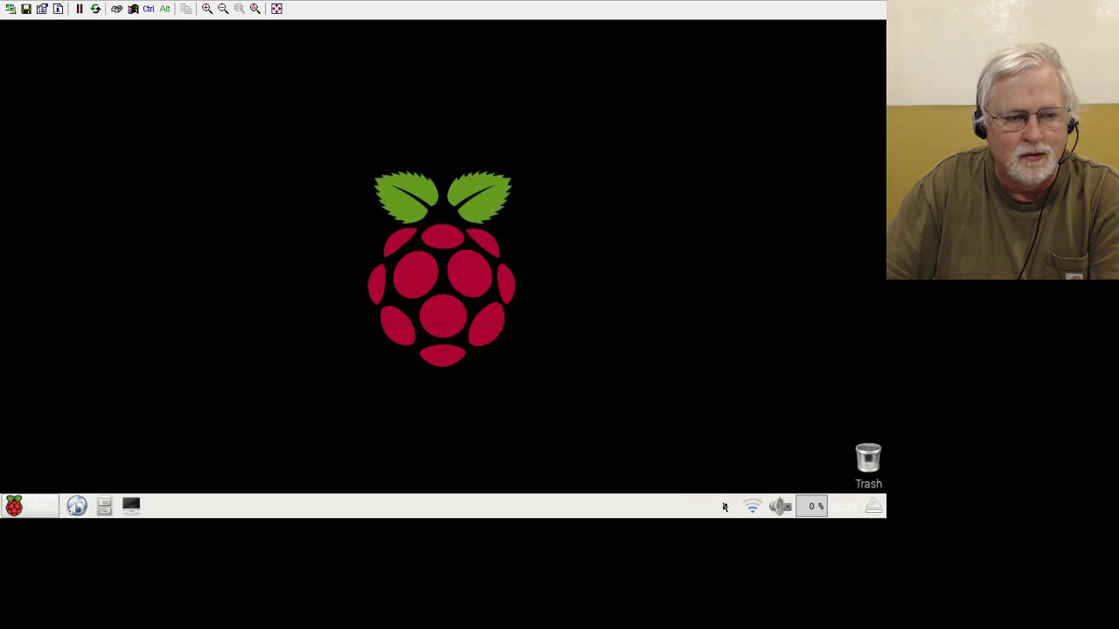
{"action": "left_click", "coordinate": [28, 509]}
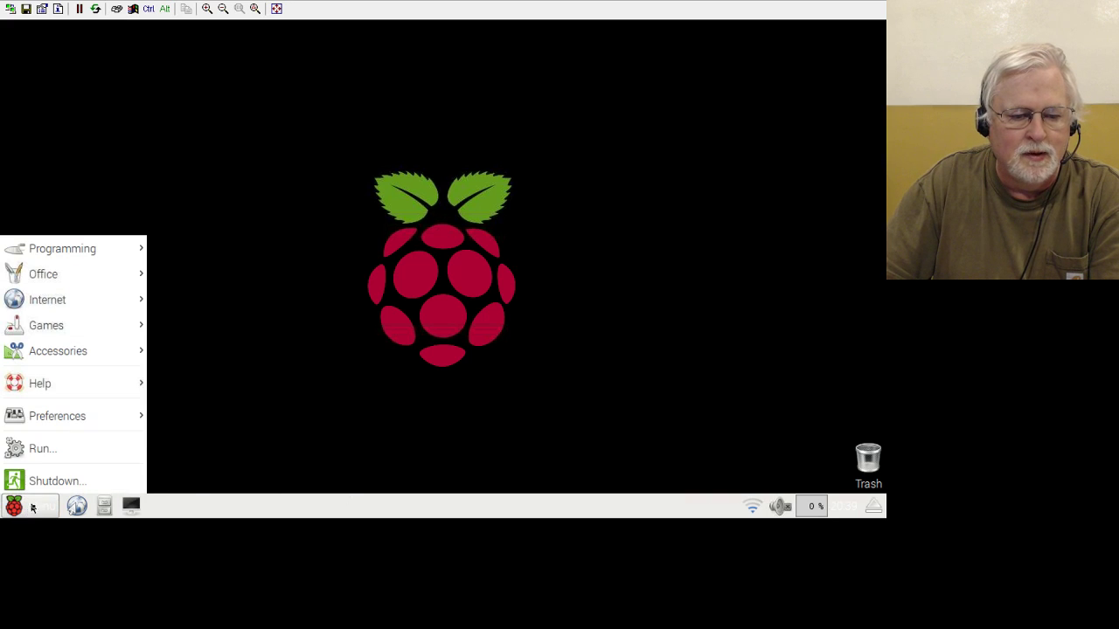
{"action": "mouse_move", "coordinate": [56, 424]}
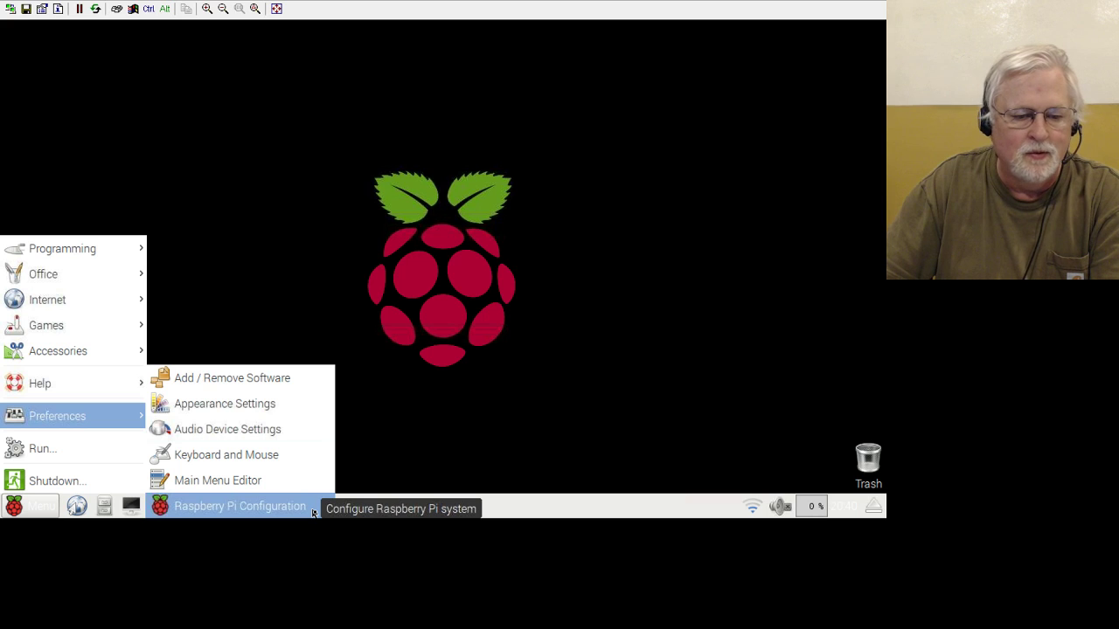
{"action": "left_click", "coordinate": [391, 421]}
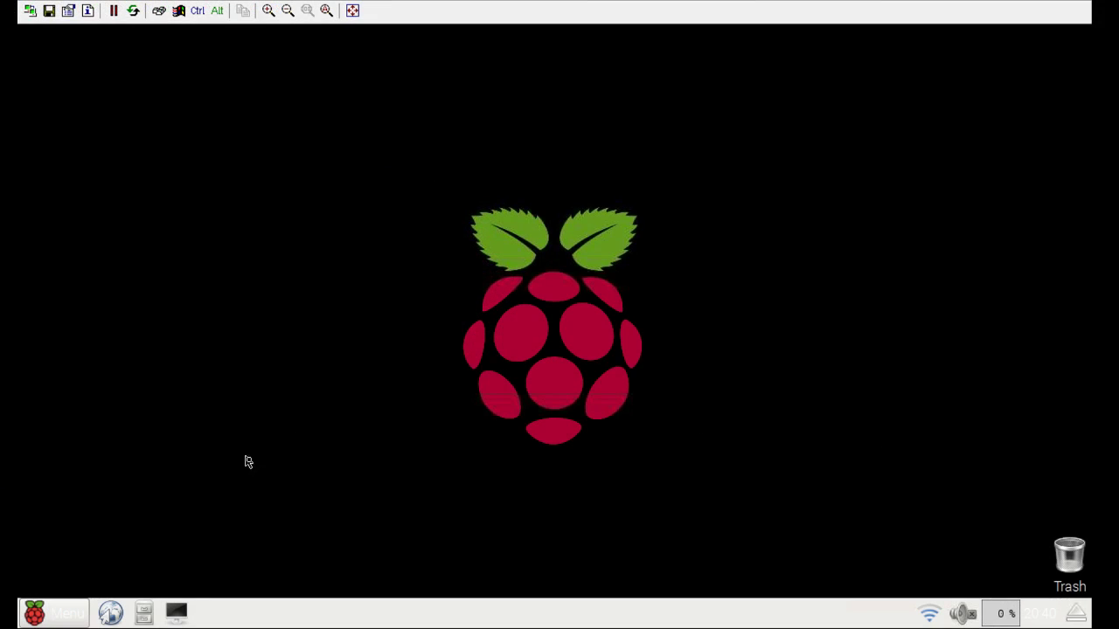
- Open a terminal window, move it toward the desktop's upper-left corner and enlarge it
{"action": "left_click", "coordinate": [177, 614]}
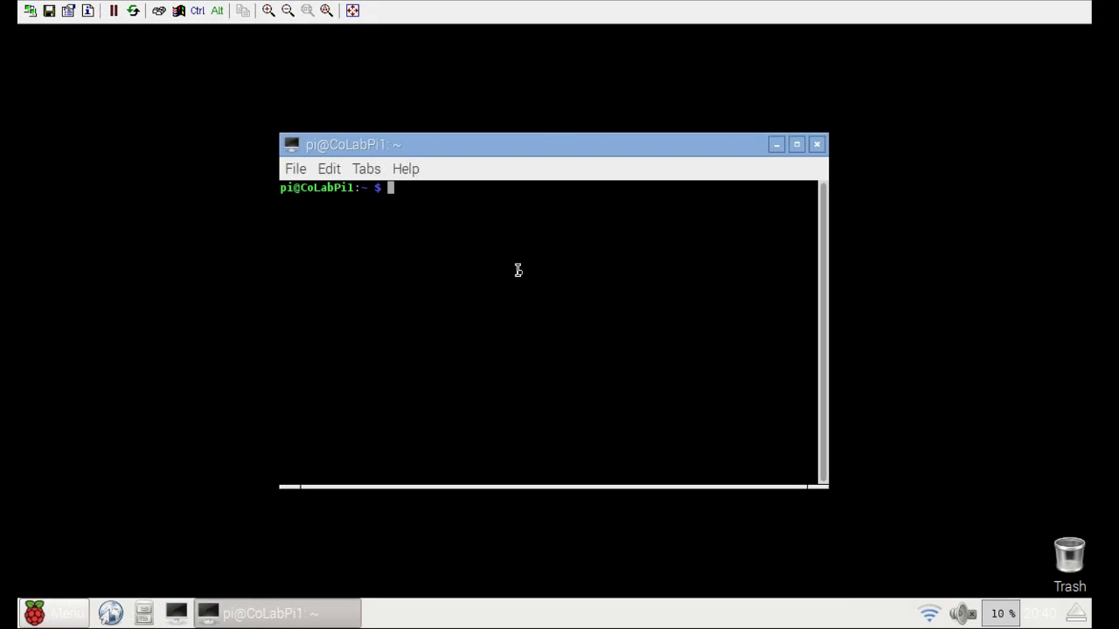
{"action": "left_click_drag", "start_coordinate": [549, 145], "coordinate": [426, 93]}
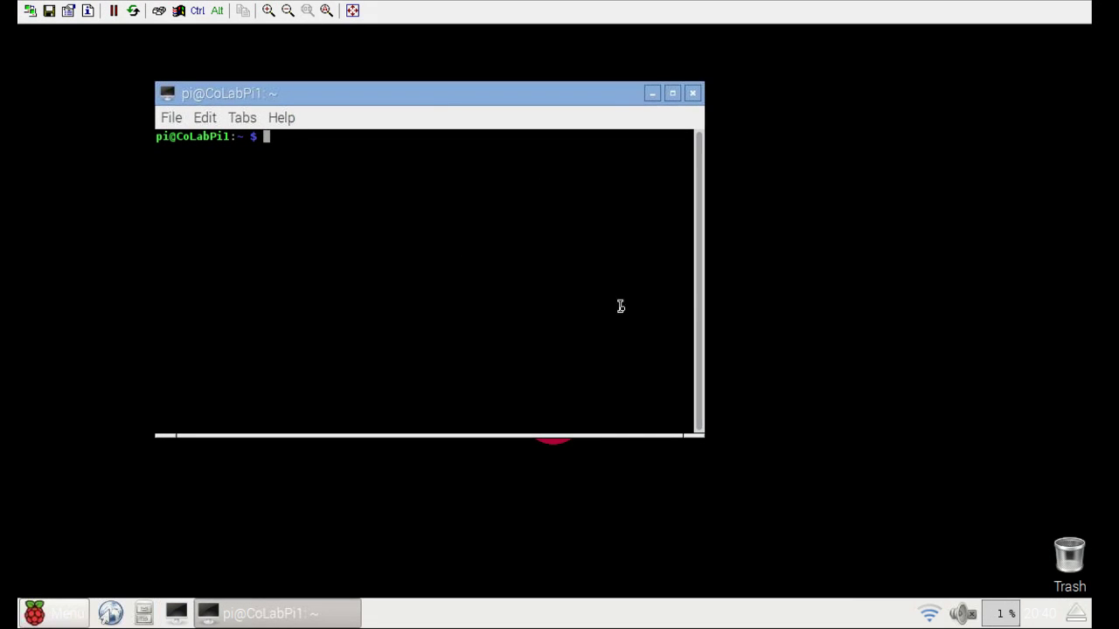
{"action": "left_click_drag", "start_coordinate": [695, 431], "coordinate": [841, 511]}
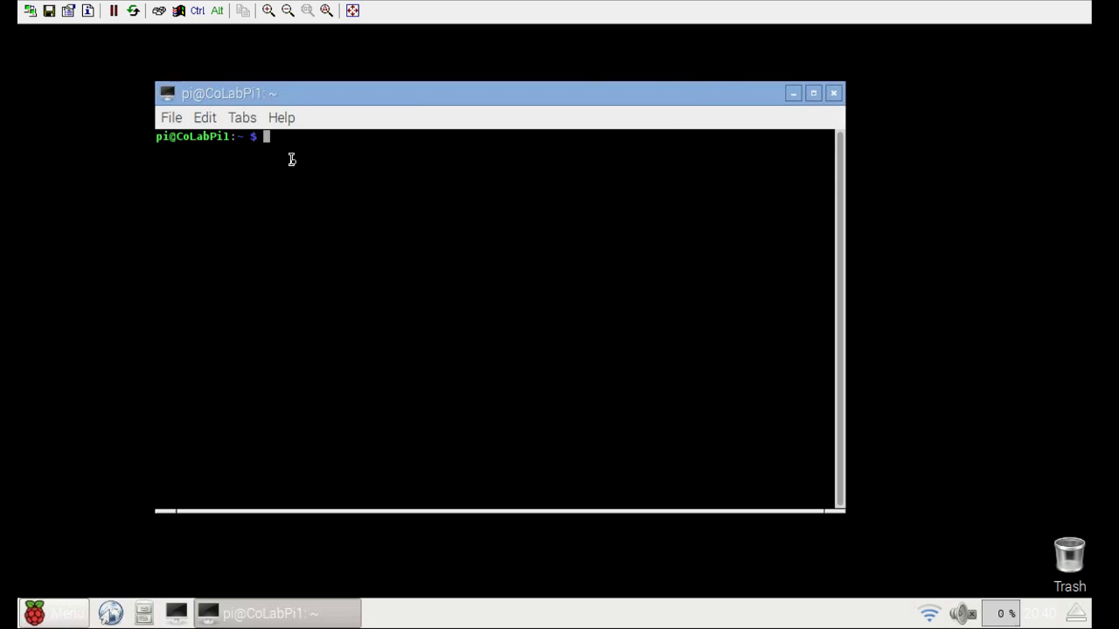
- Set the terminal font to Monospace size 12 in the terminal's preferences and apply the change
{"action": "left_click", "coordinate": [203, 122]}
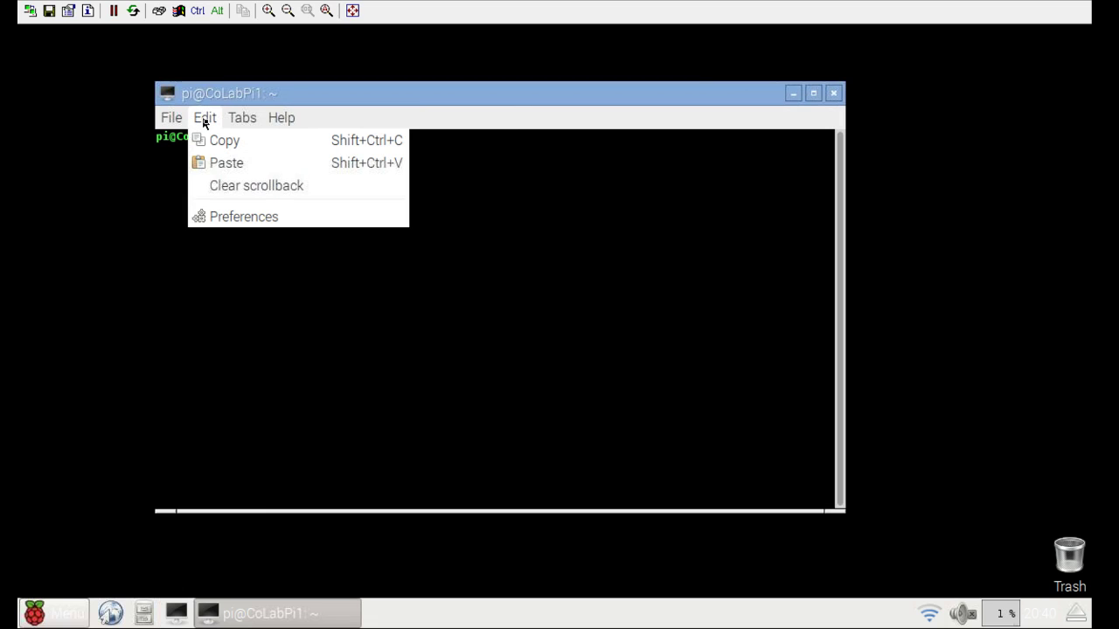
{"action": "left_click", "coordinate": [242, 220]}
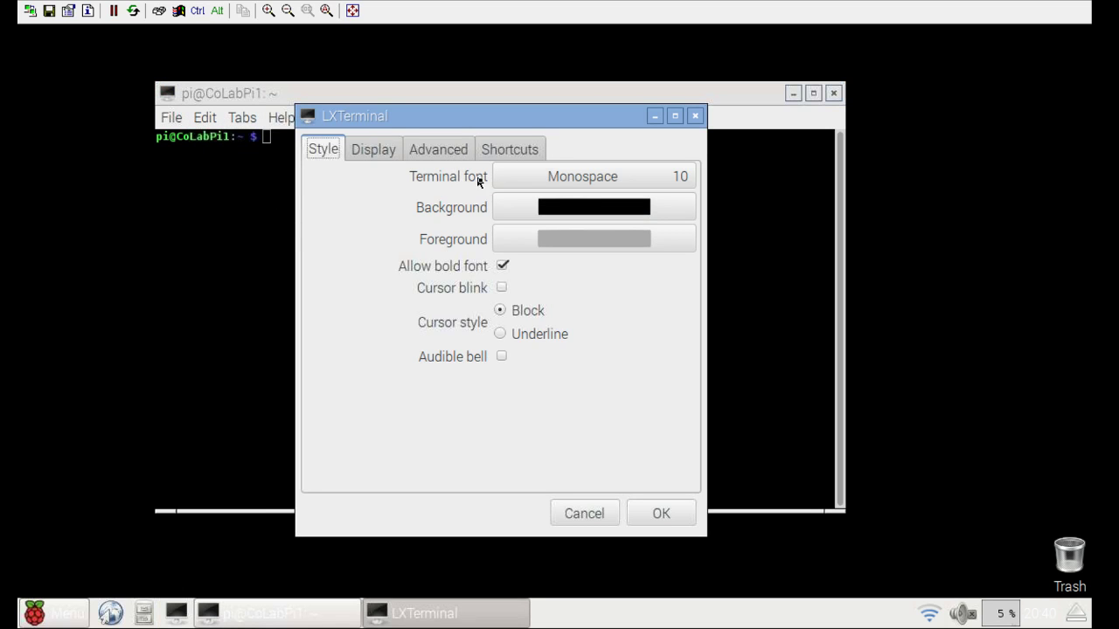
{"action": "left_click", "coordinate": [683, 181]}
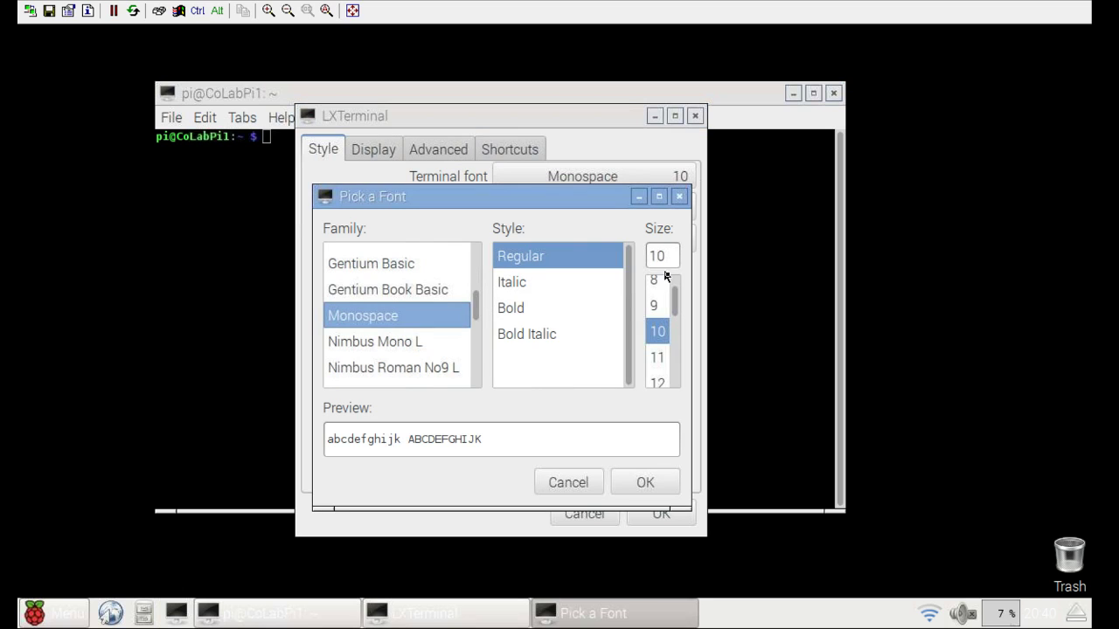
{"action": "left_click", "coordinate": [660, 381]}
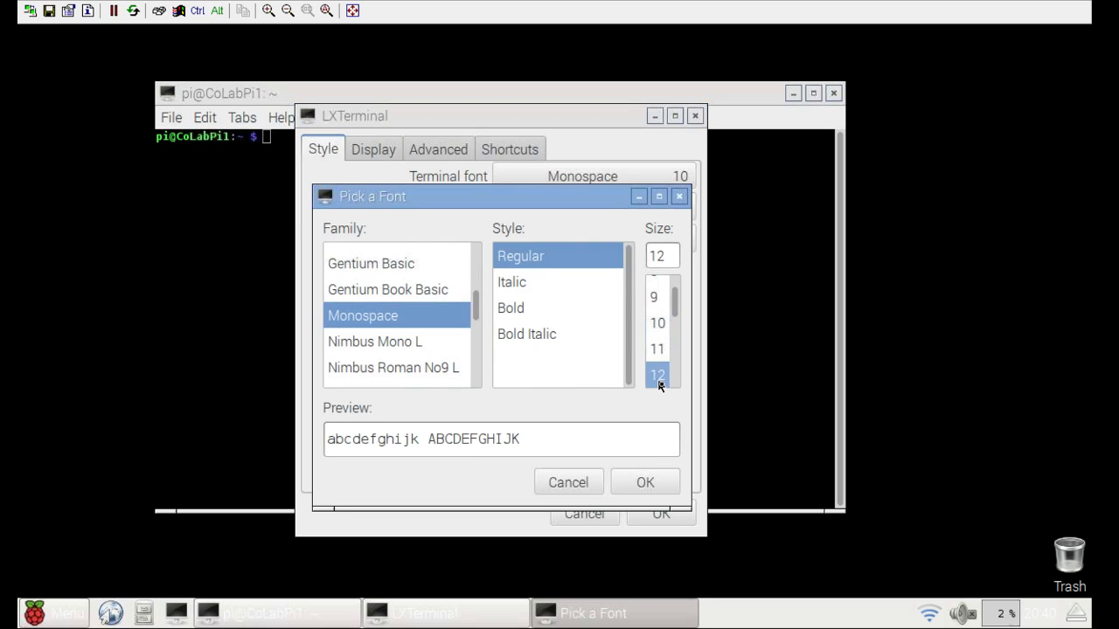
{"action": "left_click", "coordinate": [659, 493]}
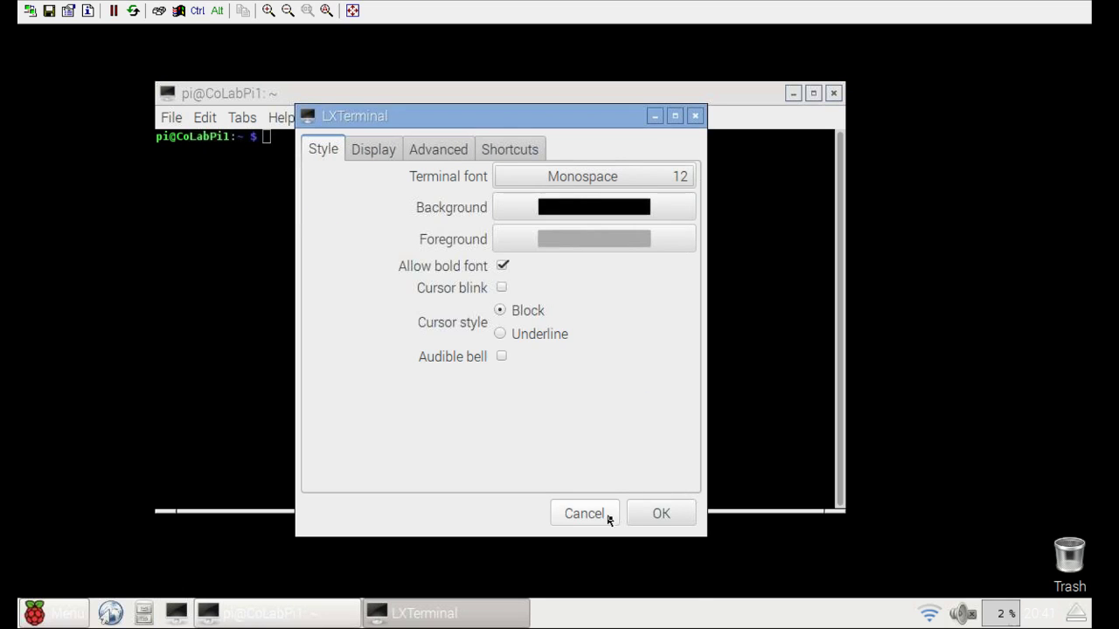
{"action": "left_click", "coordinate": [655, 514]}
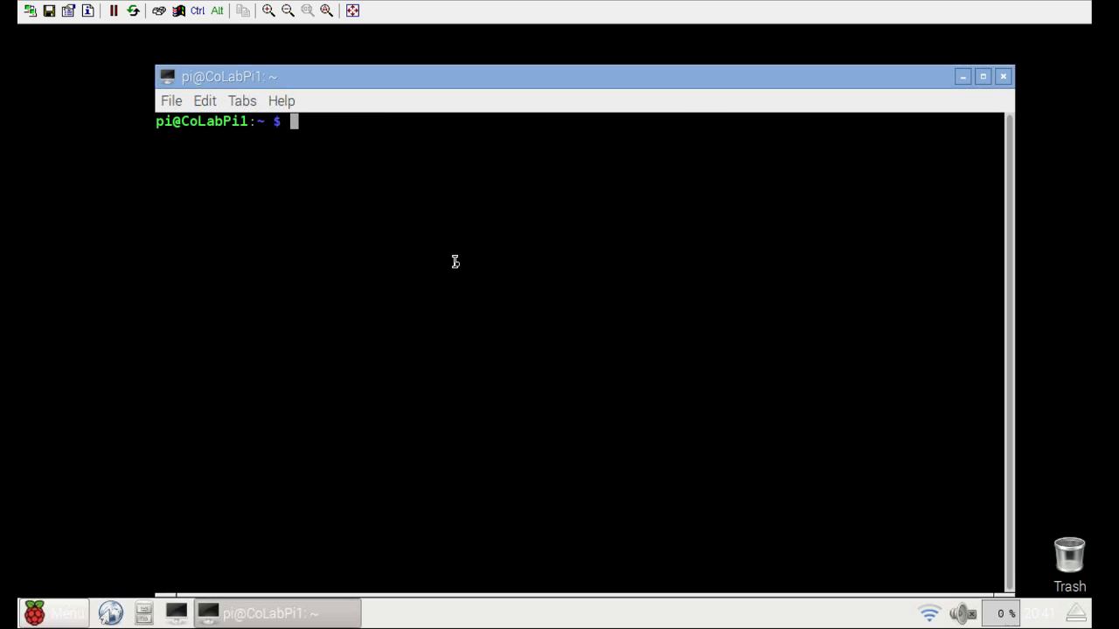
- Refresh the package lists with sudo apt-get update and clear the terminal once it finishes
{"action": "type", "text": "sudo apt-get"}
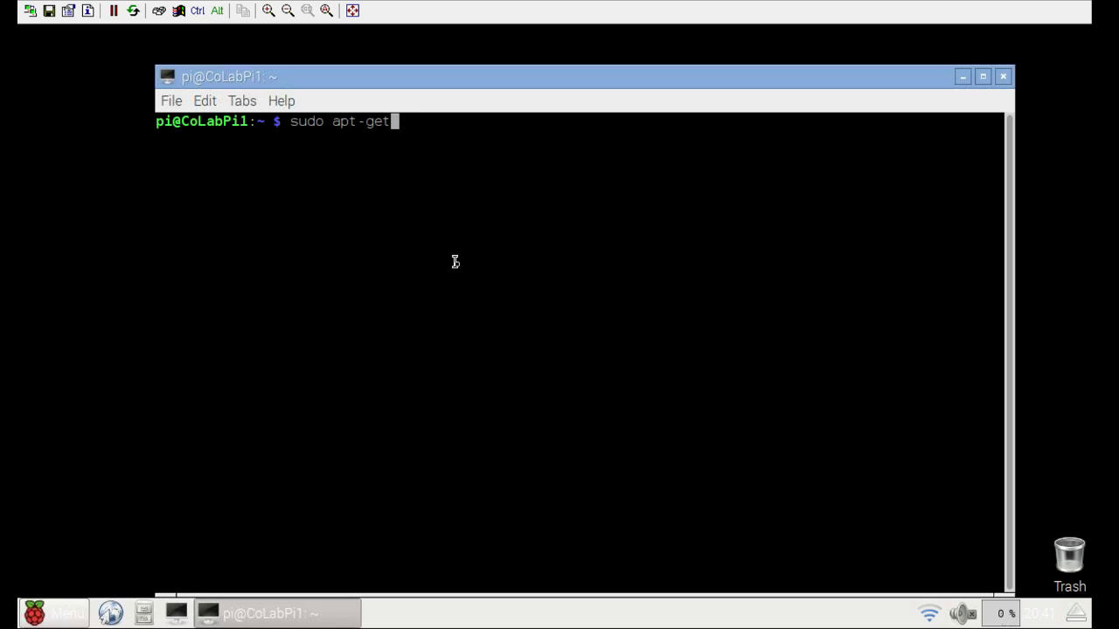
{"action": "type", "text": " update"}
{"action": "key", "text": "Return"}
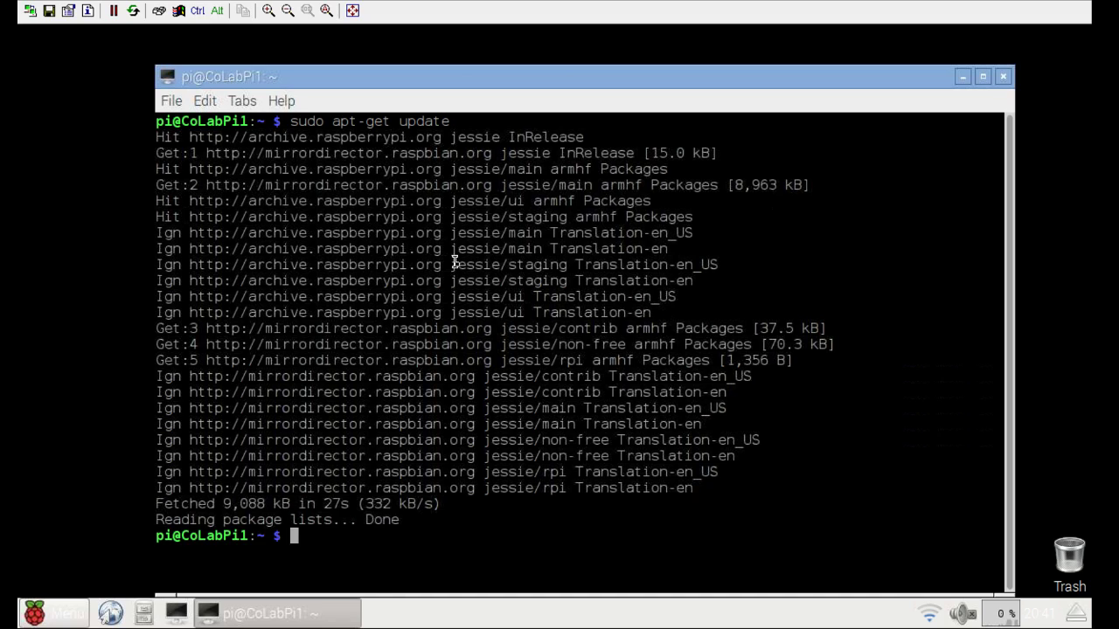
{"action": "type", "text": "clear"}
{"action": "key", "text": "Return"}
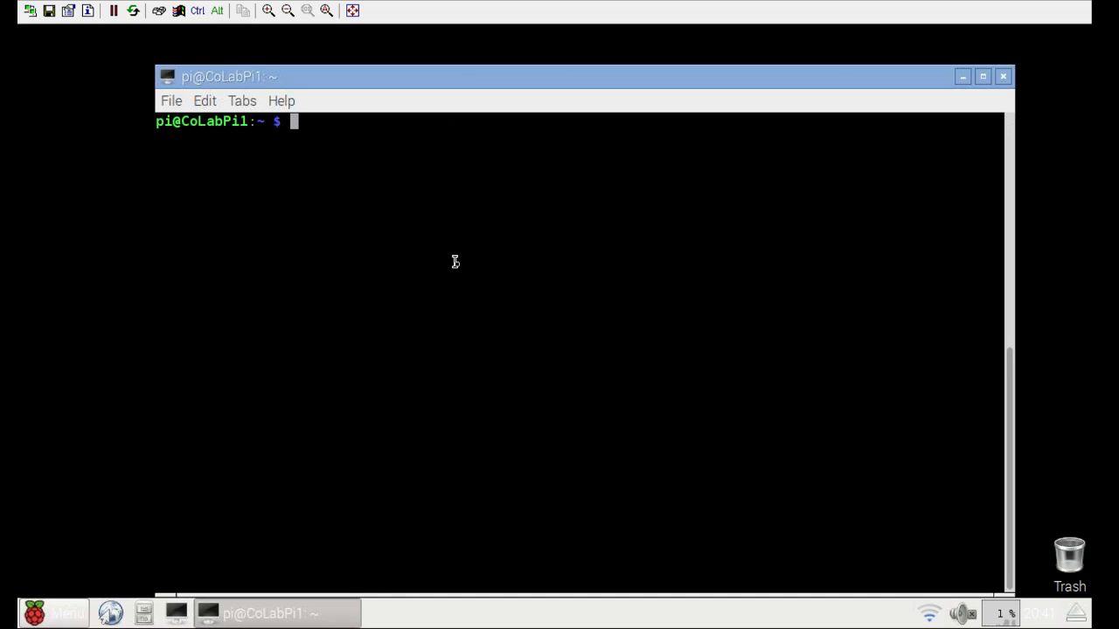
- Install the pi-bluetooth package with sudo apt-get install pi-bluetooth
{"action": "type", "text": "sudo apt-get i"}
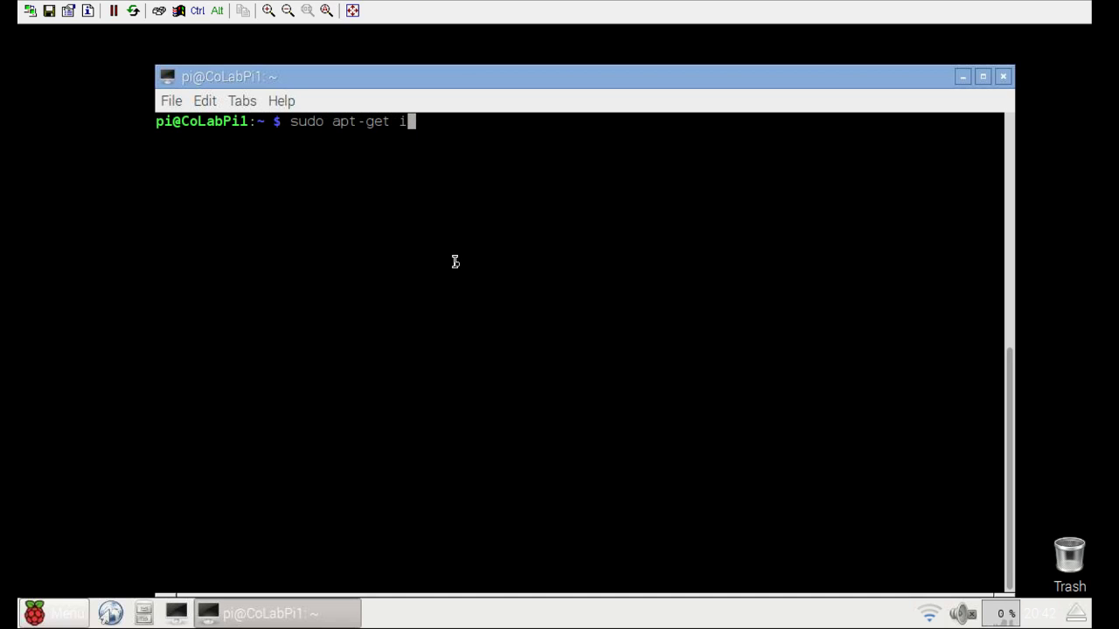
{"action": "type", "text": "nstall pi-bluetooth"}
{"action": "key", "text": "Return"}
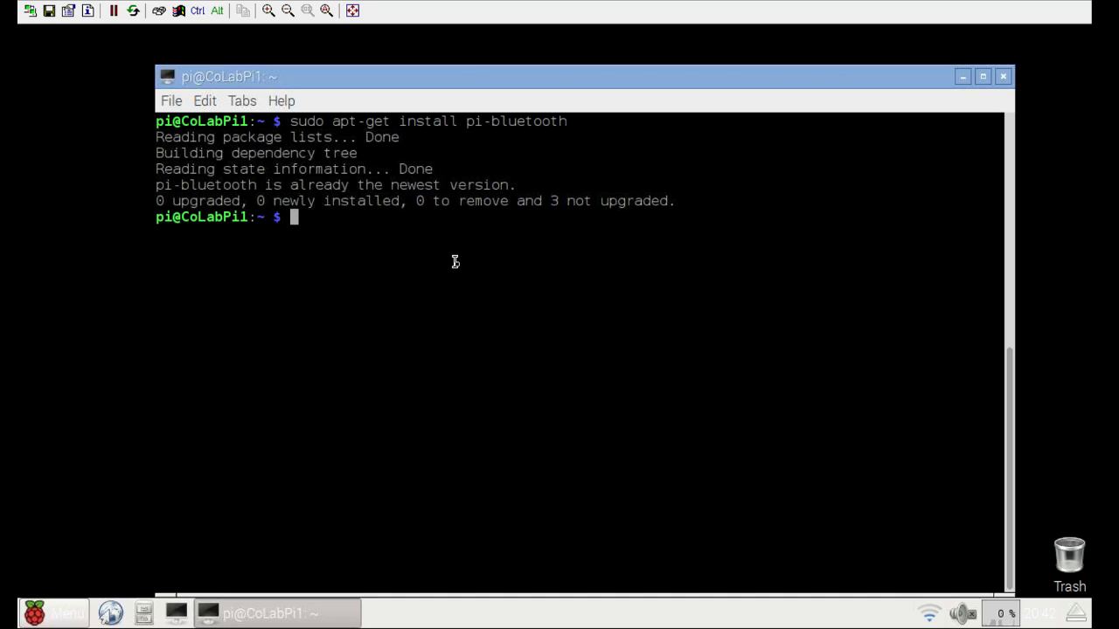
- Check the Bluetooth service with sudo systemctl status bluetooth, and clear the terminal after reading the output
{"action": "type", "text": "sudo sy"}
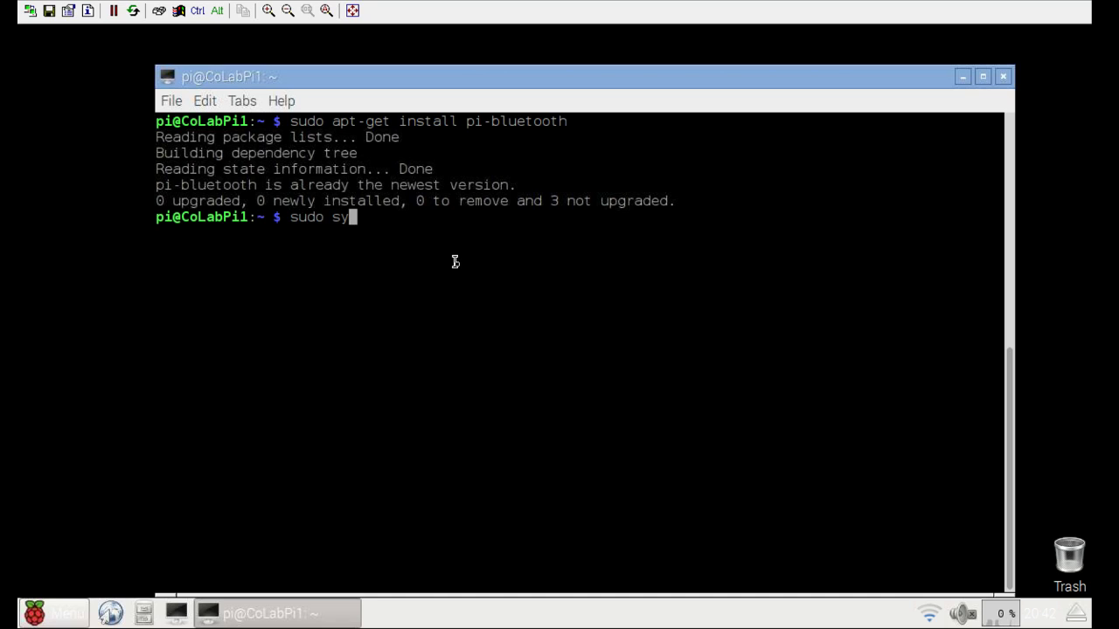
{"action": "type", "text": "stemcl"}
{"action": "type", "text": "temctl"}
{"action": "type", "text": " status b"}
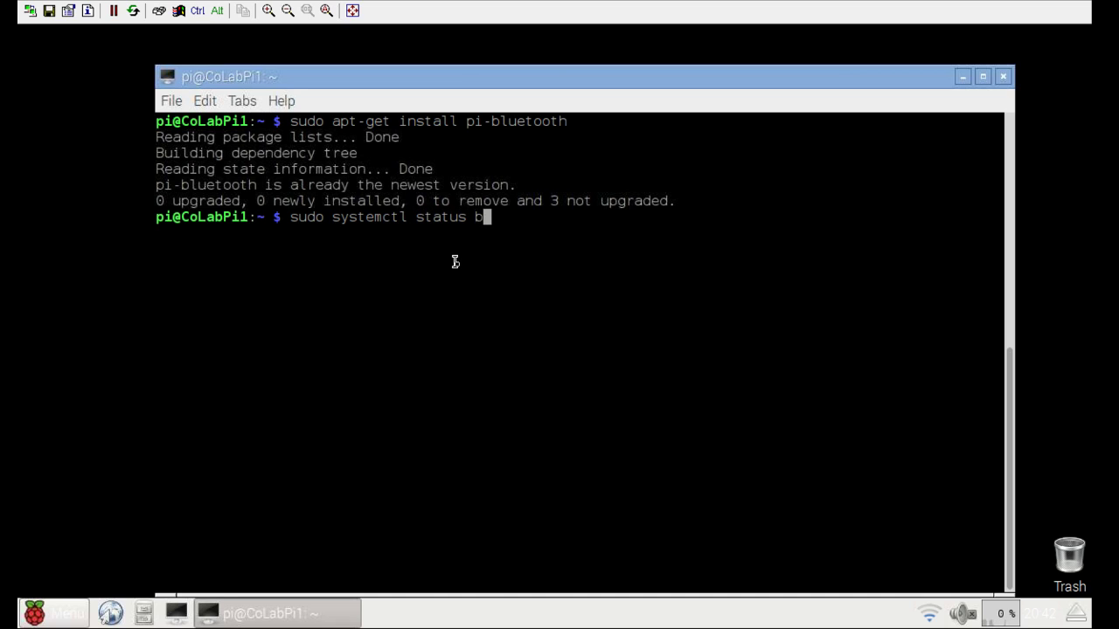
{"action": "type", "text": "luetooth"}
{"action": "key", "text": "Return"}
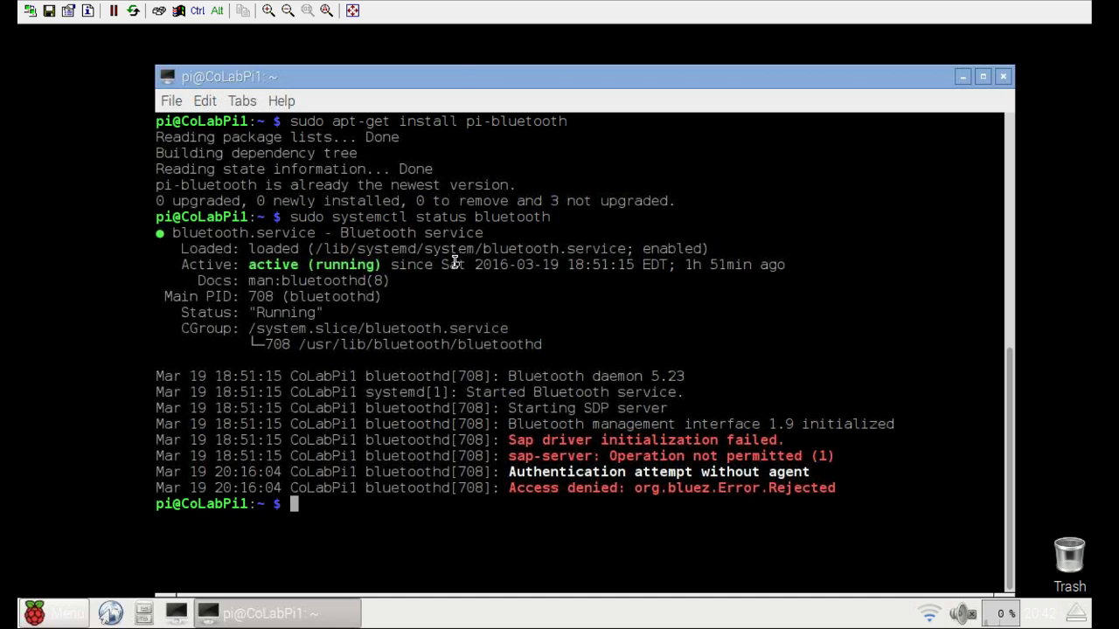
{"action": "type", "text": "clear"}
{"action": "key", "text": "Return"}
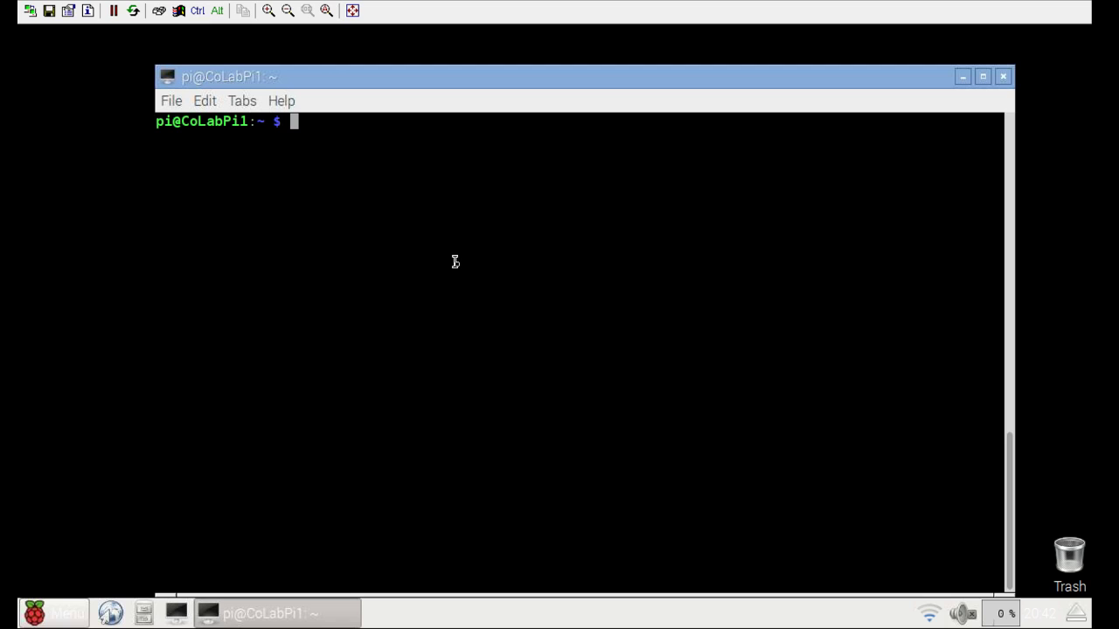
- Try to install the bluetooth, bluez-utils and blueman packages together with one sudo apt-get install command
{"action": "type", "text": "sudo apt-get"}
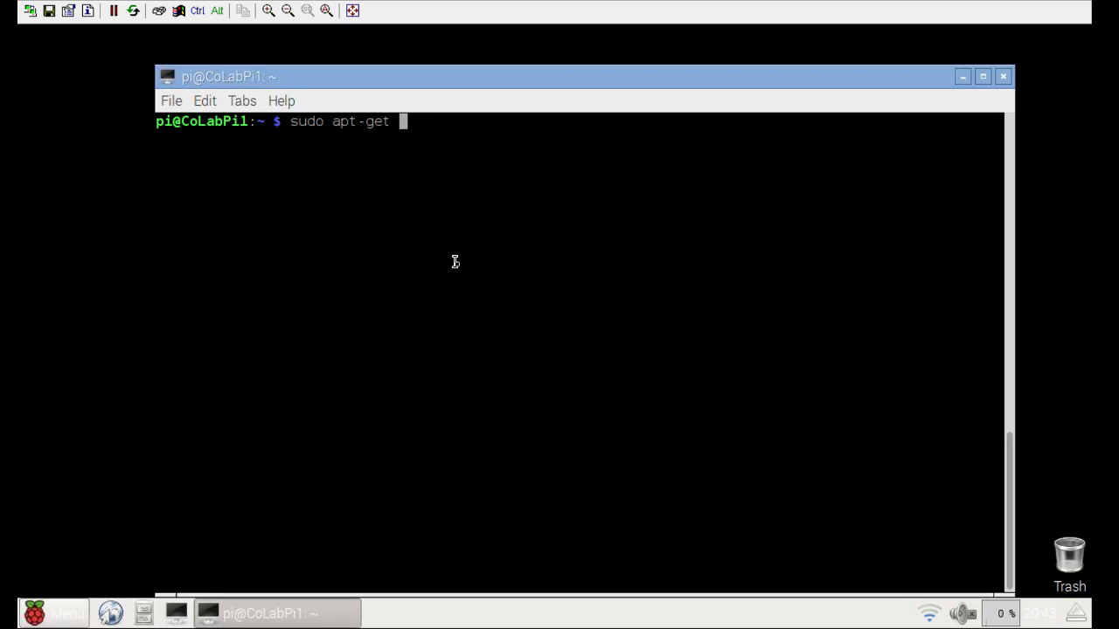
{"action": "type", "text": " install bluet"}
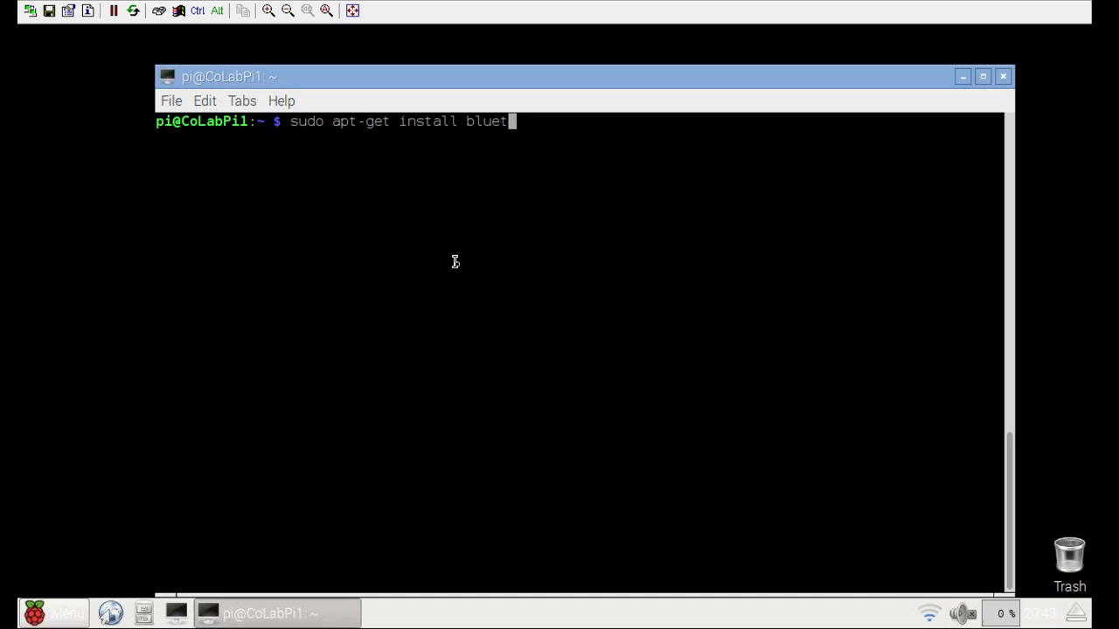
{"action": "type", "text": "ooth bluez-utils"}
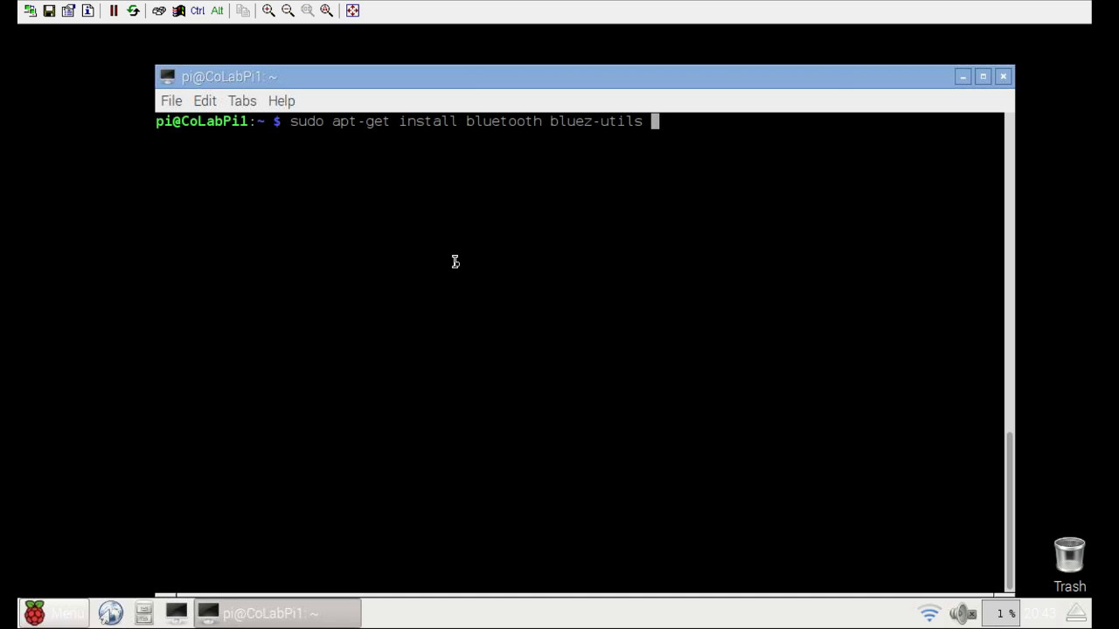
{"action": "type", "text": " blueman"}
{"action": "key", "text": "Return"}
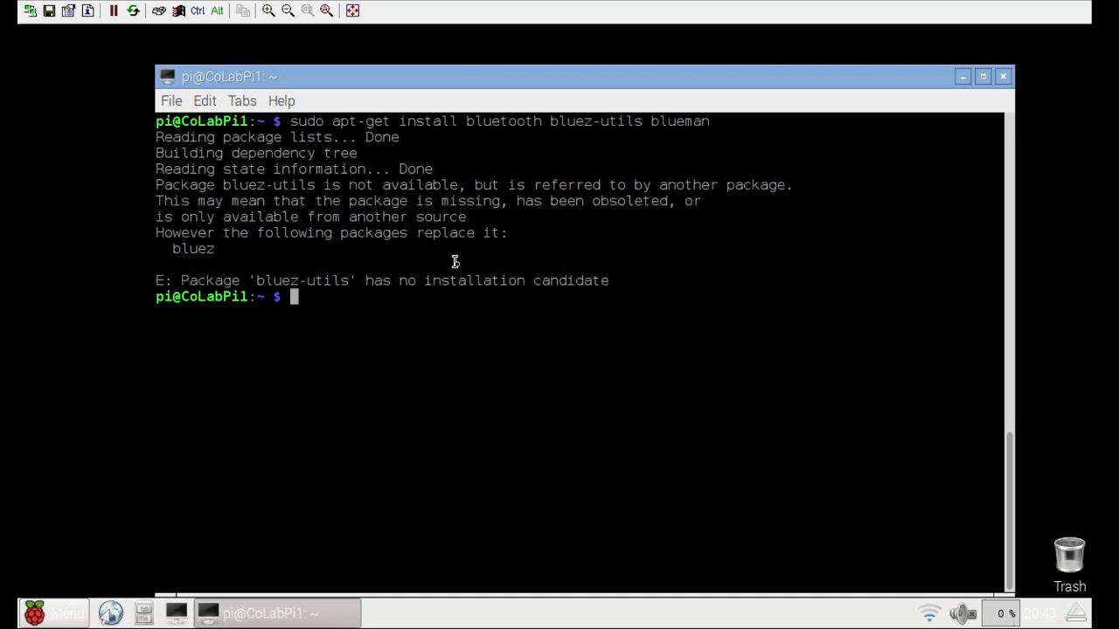
- Rerun the last install command with bluez in place of bluez-utils, accept the installation with y, and clear the terminal when done
{"action": "key", "text": "Up"}
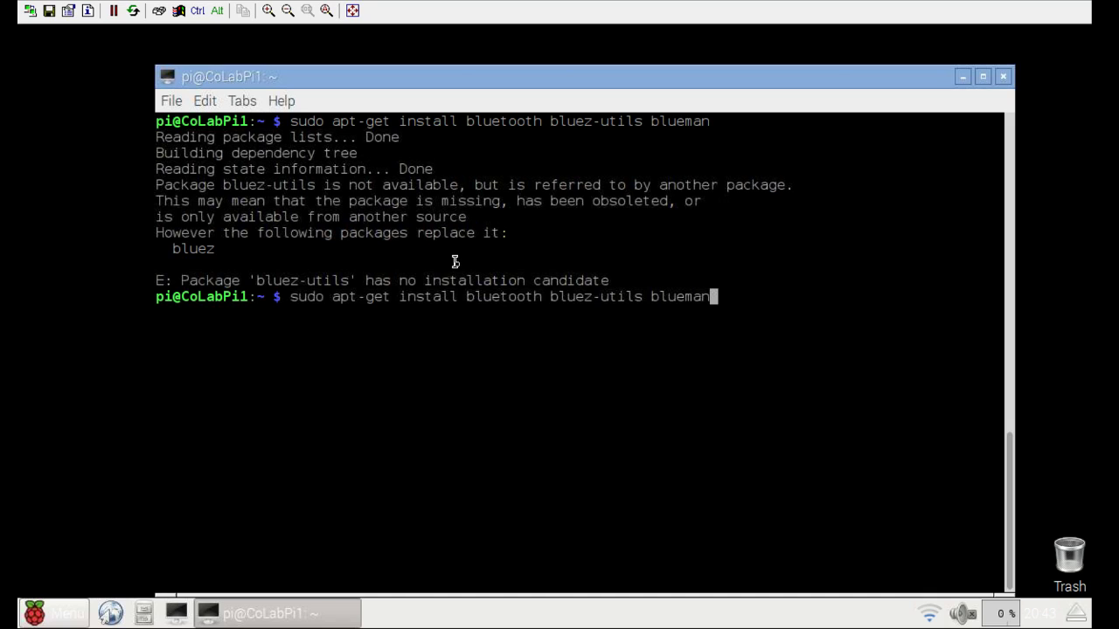
{"action": "key", "text": "Left"}
{"action": "key", "text": "Left"}
{"action": "key", "text": "Left"}
{"action": "key", "text": "Left"}
{"action": "key", "text": "Left"}
{"action": "key", "text": "Left"}
{"action": "key", "text": "Left"}
{"action": "key", "text": "Left"}
{"action": "key", "text": "BackSpace"}
{"action": "key", "text": "BackSpace"}
{"action": "key", "text": "BackSpace"}
{"action": "key", "text": "BackSpace"}
{"action": "key", "text": "BackSpace"}
{"action": "key", "text": "BackSpace"}
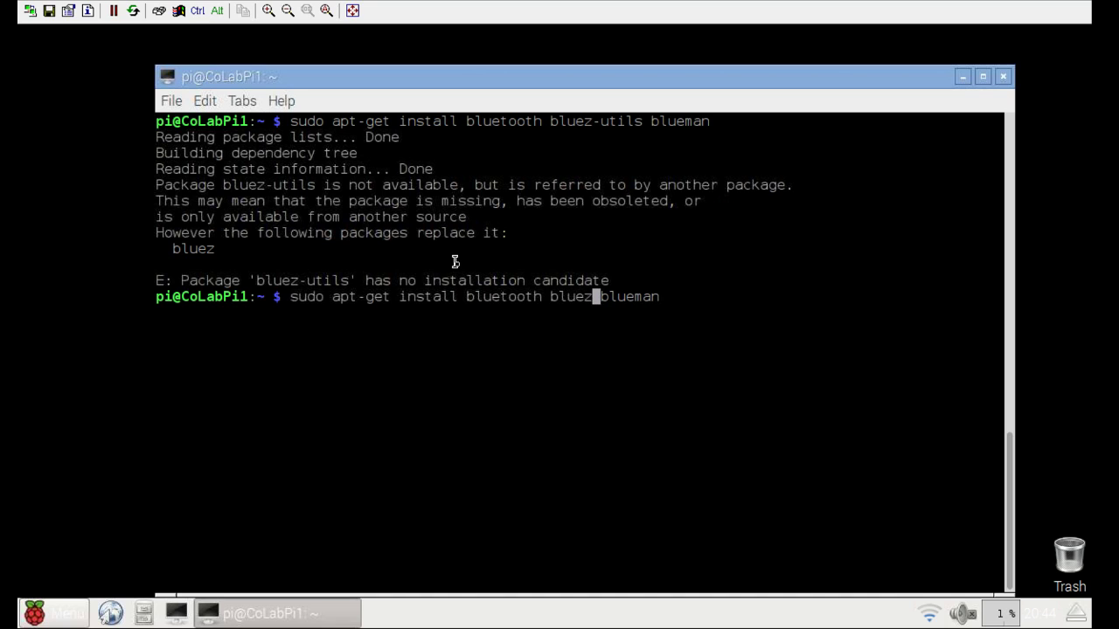
{"action": "key", "text": "Return"}
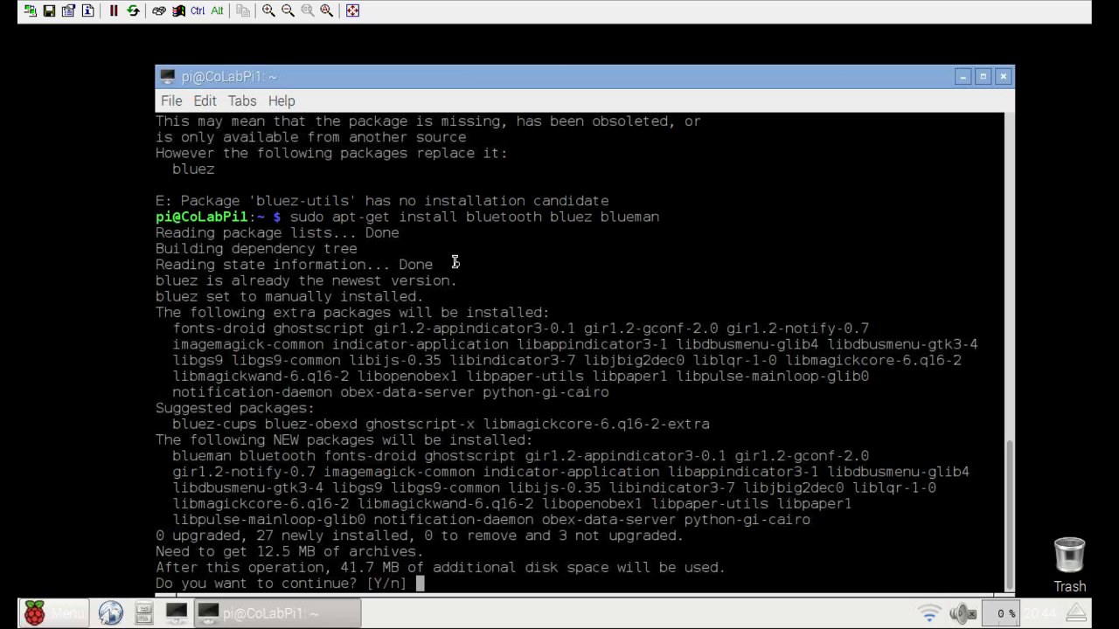
{"action": "type", "text": "y"}
{"action": "key", "text": "Return"}
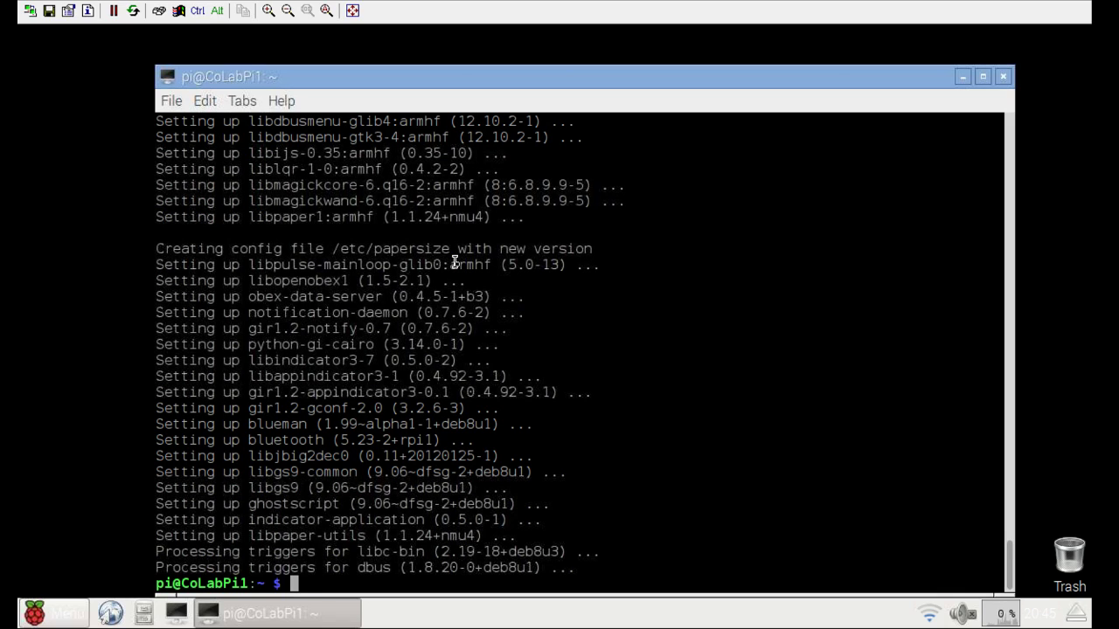
{"action": "type", "text": "clear"}
{"action": "key", "text": "Return"}
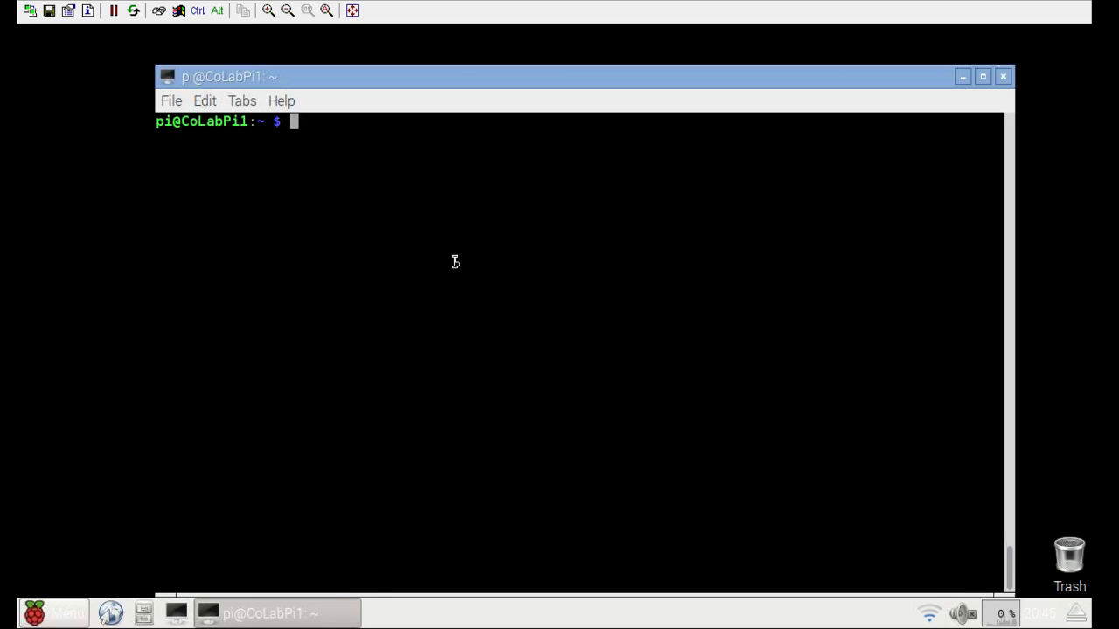
- Open Bluetooth Manager and connect the HP Bluetooth Keyboard K4000
{"action": "left_click", "coordinate": [61, 623]}
{"action": "mouse_move", "coordinate": [101, 504]}
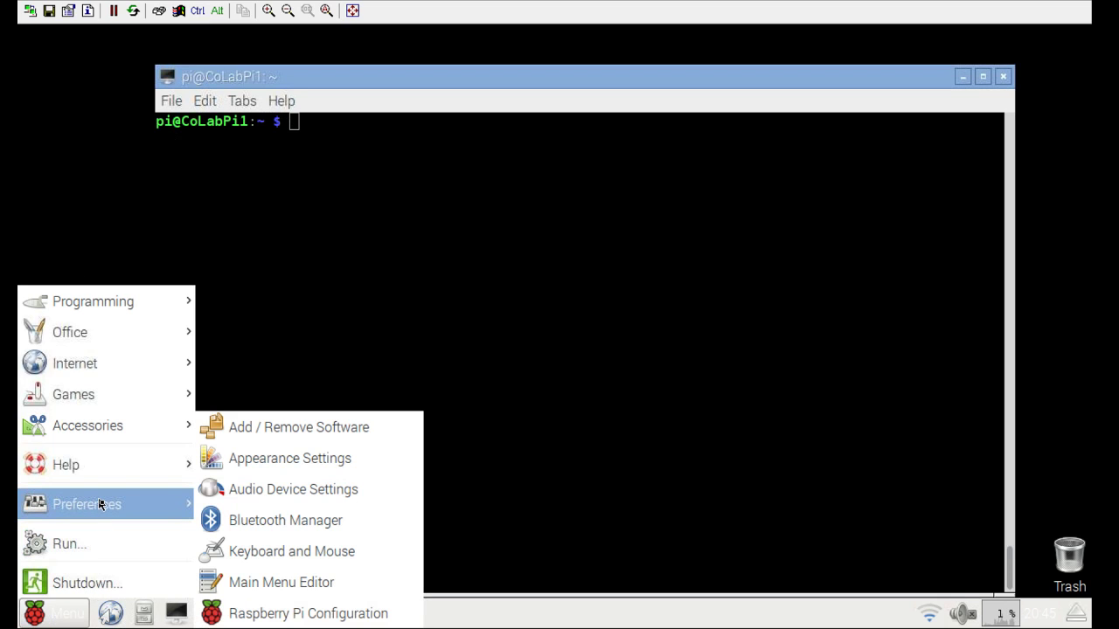
{"action": "left_click", "coordinate": [281, 521]}
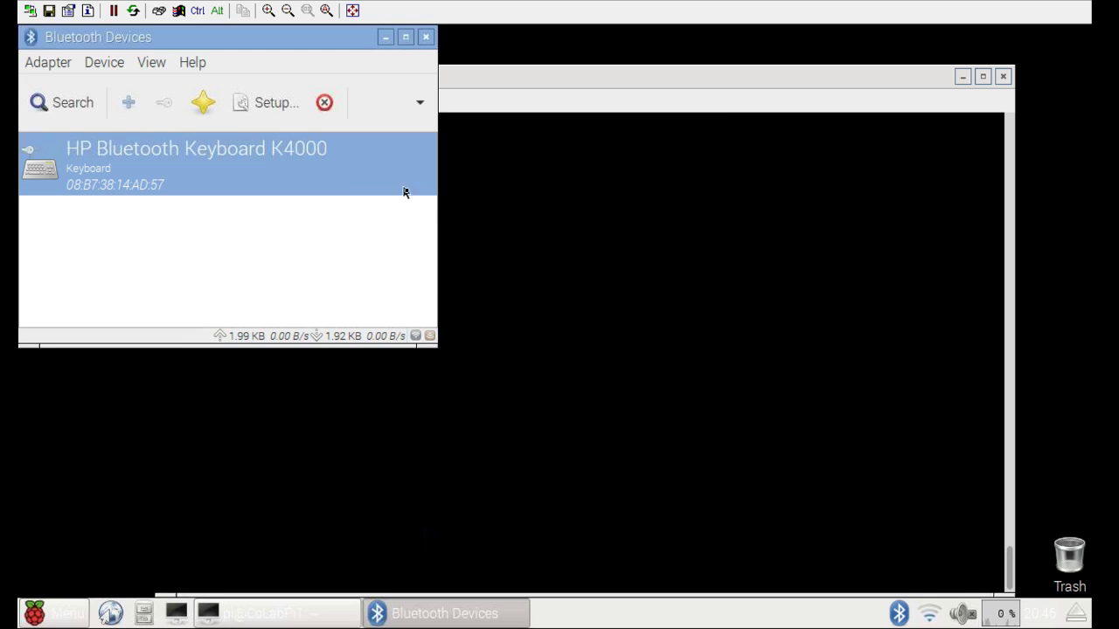
{"action": "right_click", "coordinate": [149, 154]}
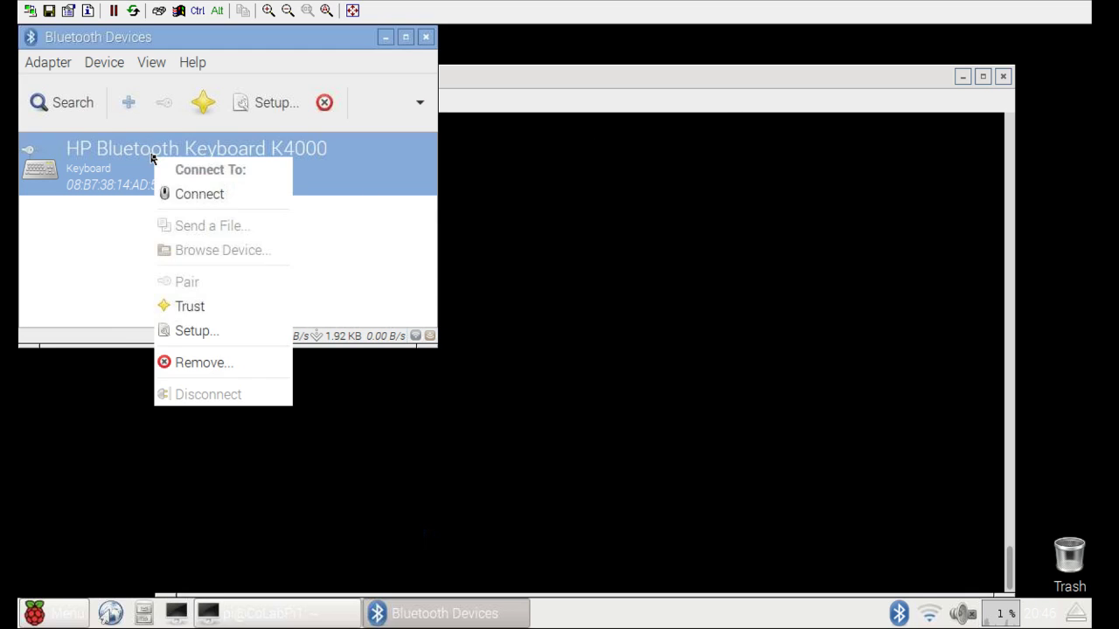
{"action": "left_click", "coordinate": [191, 200]}
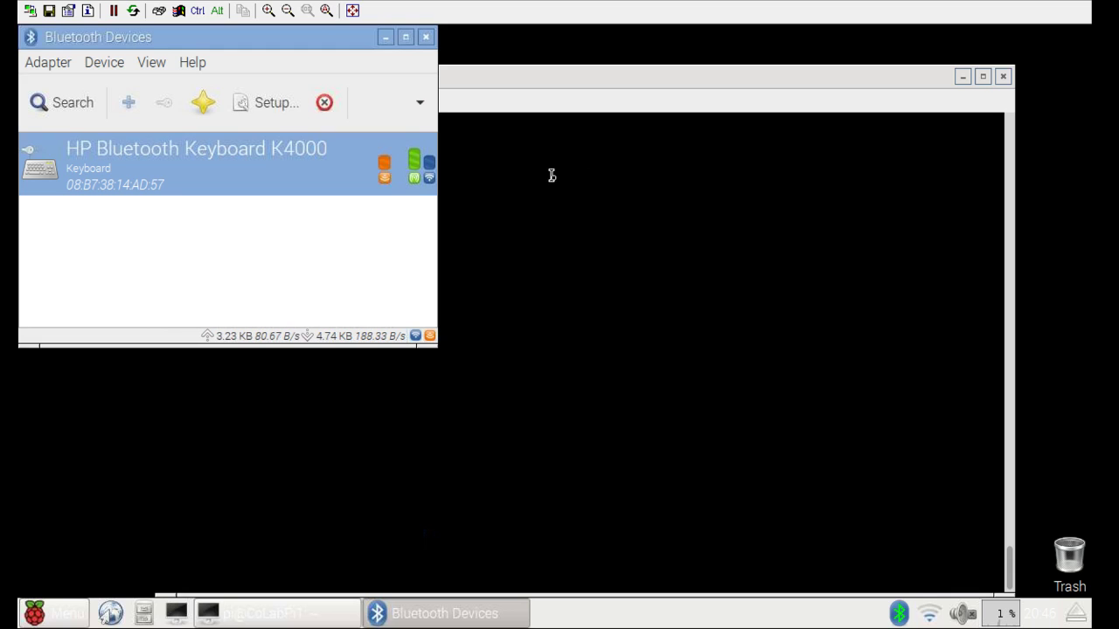
{"action": "left_click", "coordinate": [651, 87]}
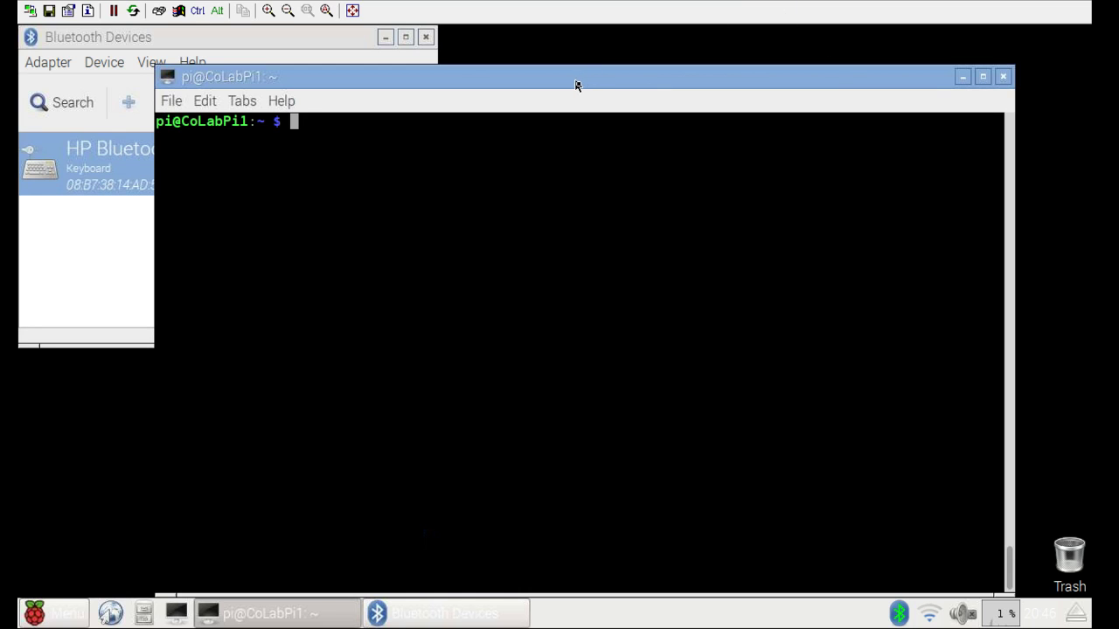
{"action": "left_click", "coordinate": [246, 37]}
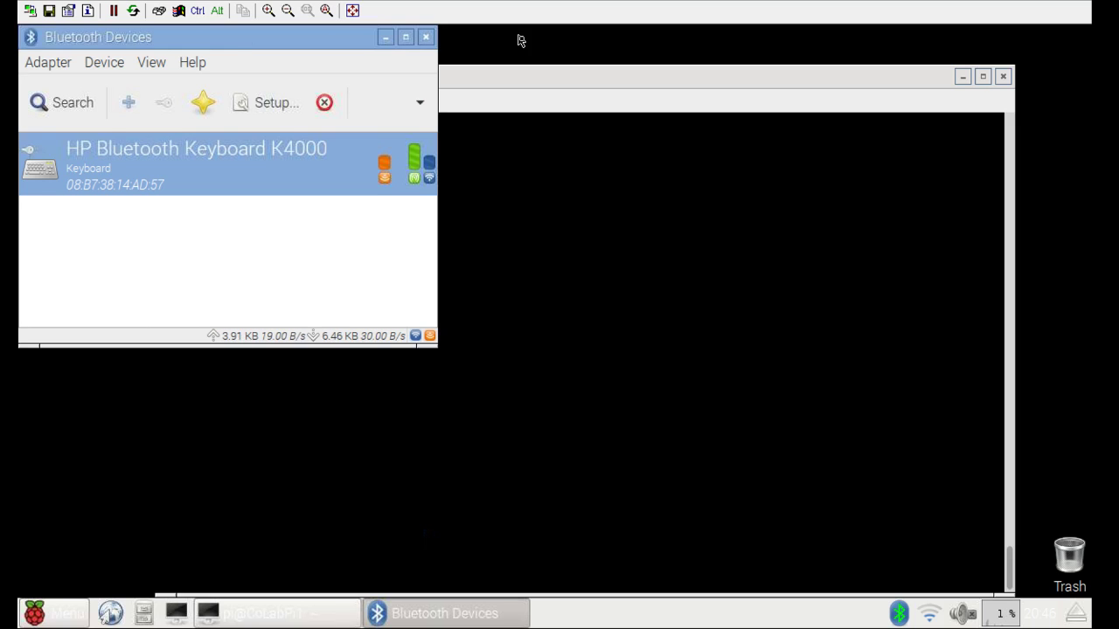
{"action": "mouse_move", "coordinate": [384, 174]}
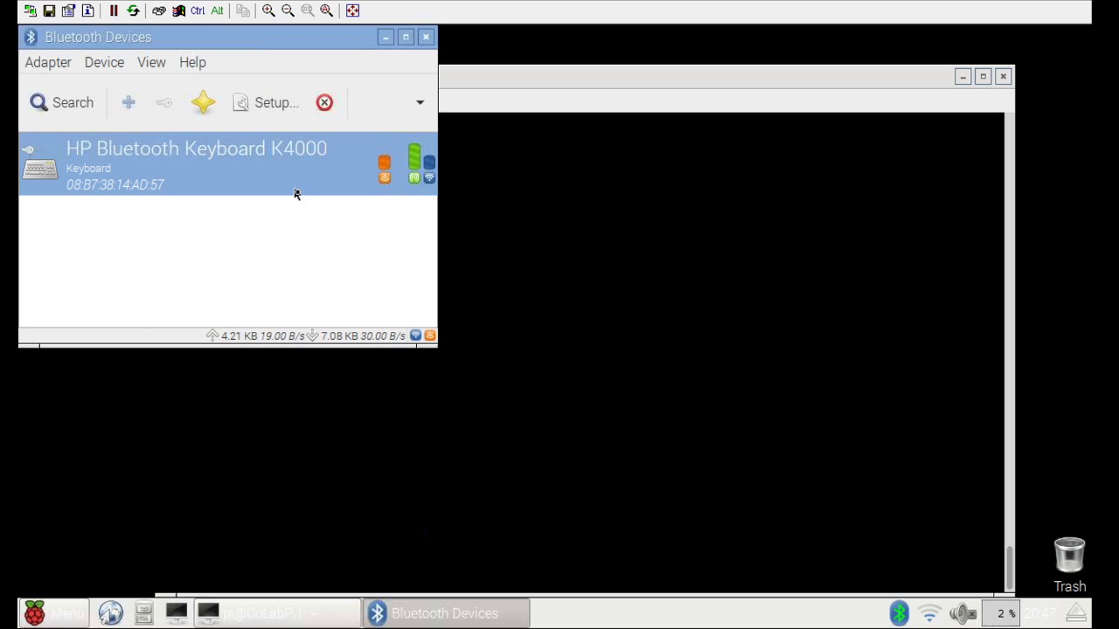
- Close the Bluetooth Devices window, and end the terminal session by running clear and exit
{"action": "left_click", "coordinate": [620, 91]}
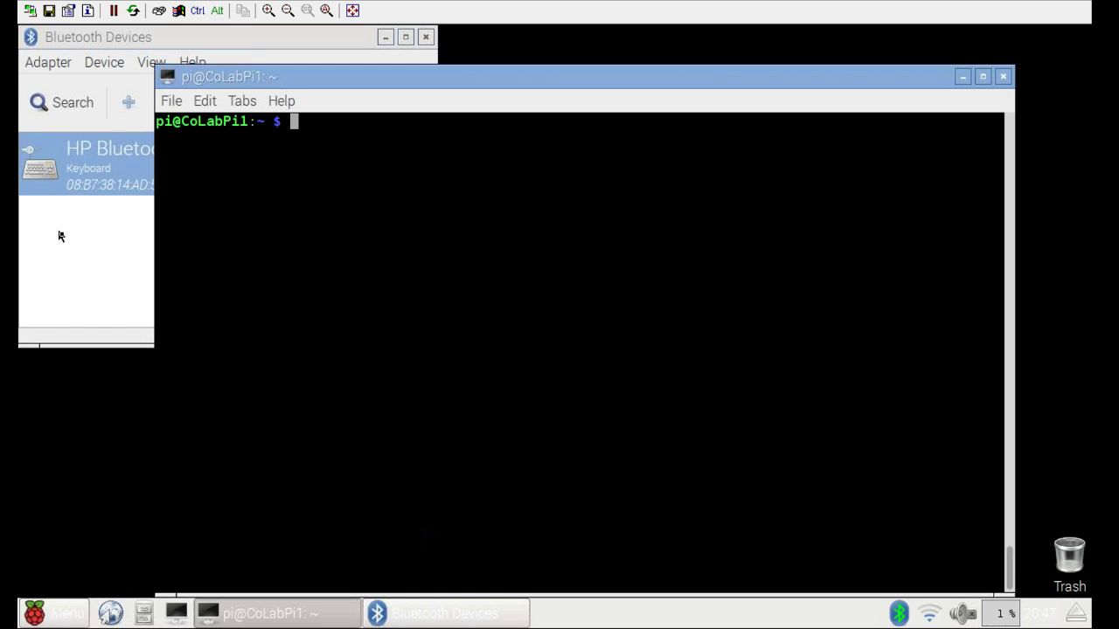
{"action": "left_click", "coordinate": [426, 37]}
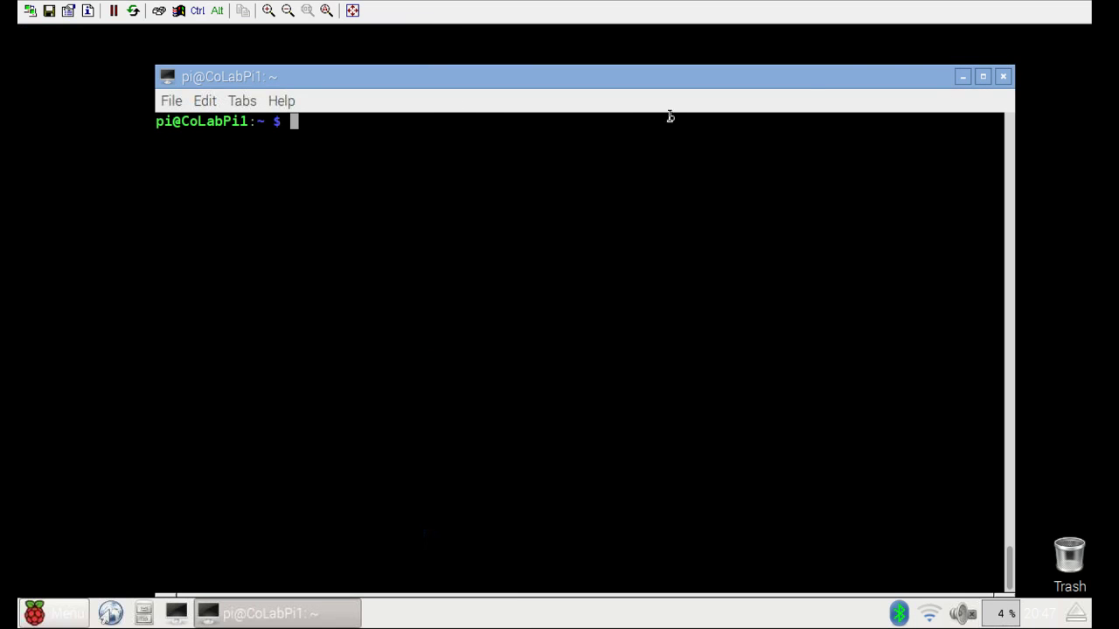
{"action": "triple_click", "coordinate": [663, 186]}
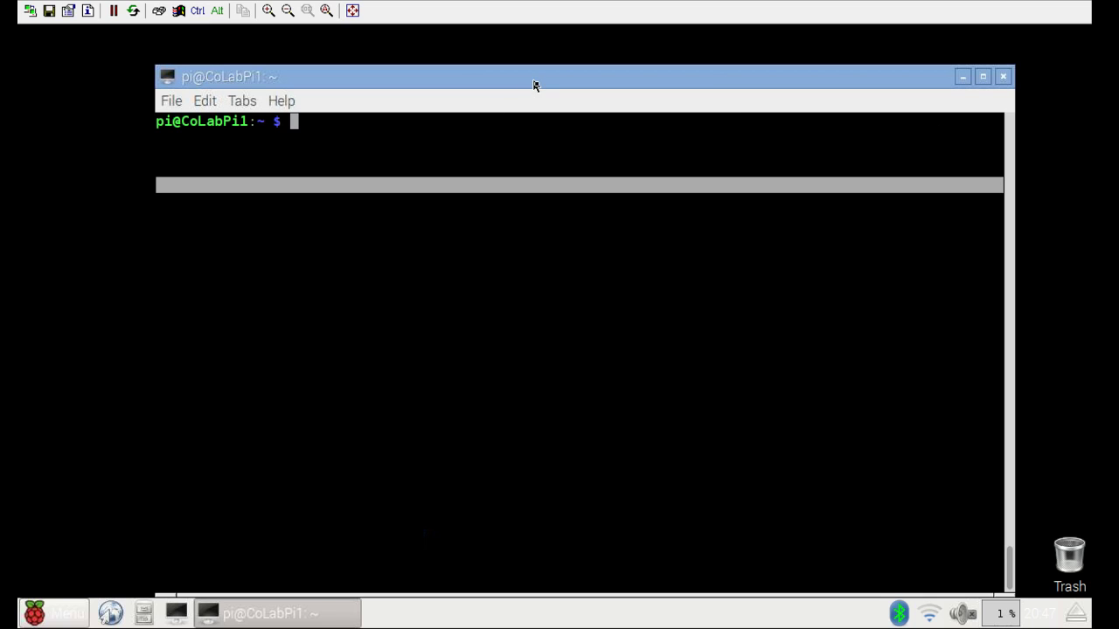
{"action": "type", "text": "clear"}
{"action": "key", "text": "Return"}
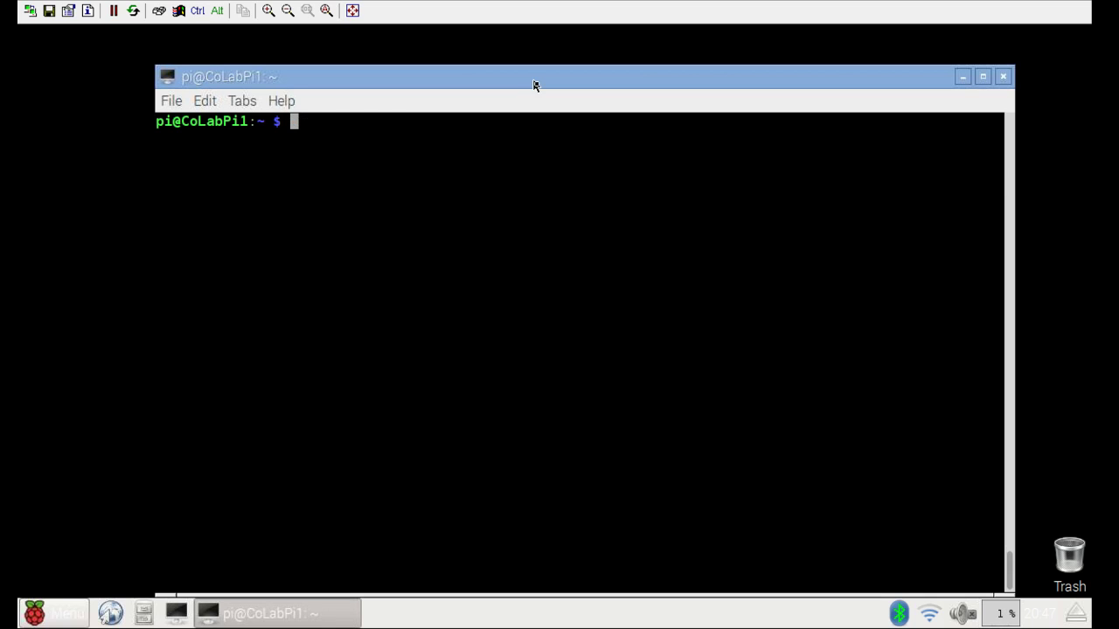
{"action": "type", "text": "exit"}
{"action": "key", "text": "Return"}
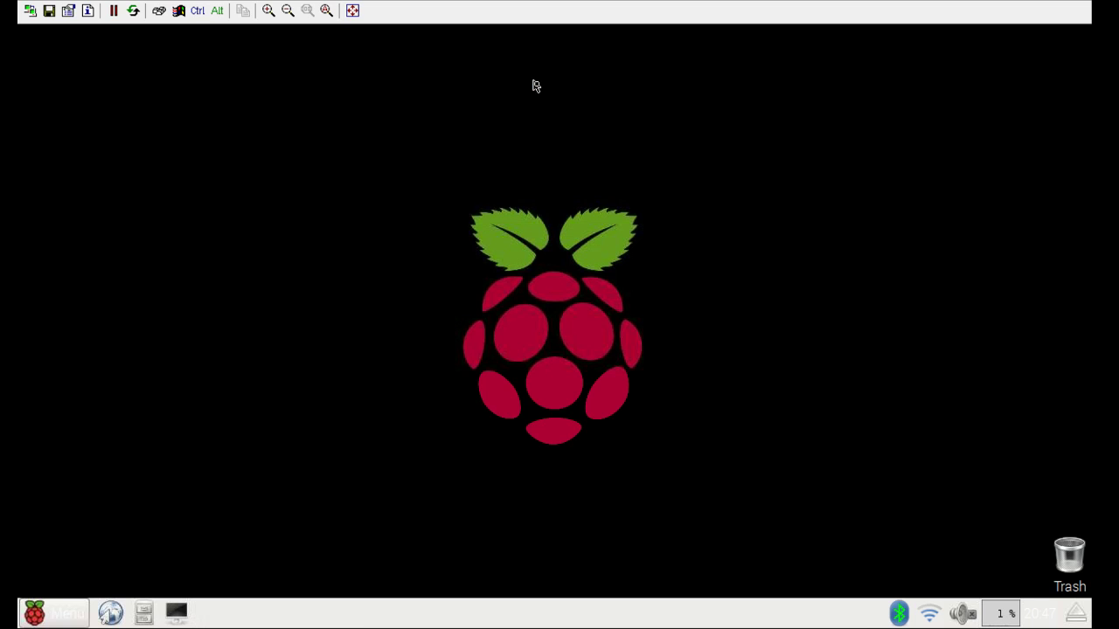